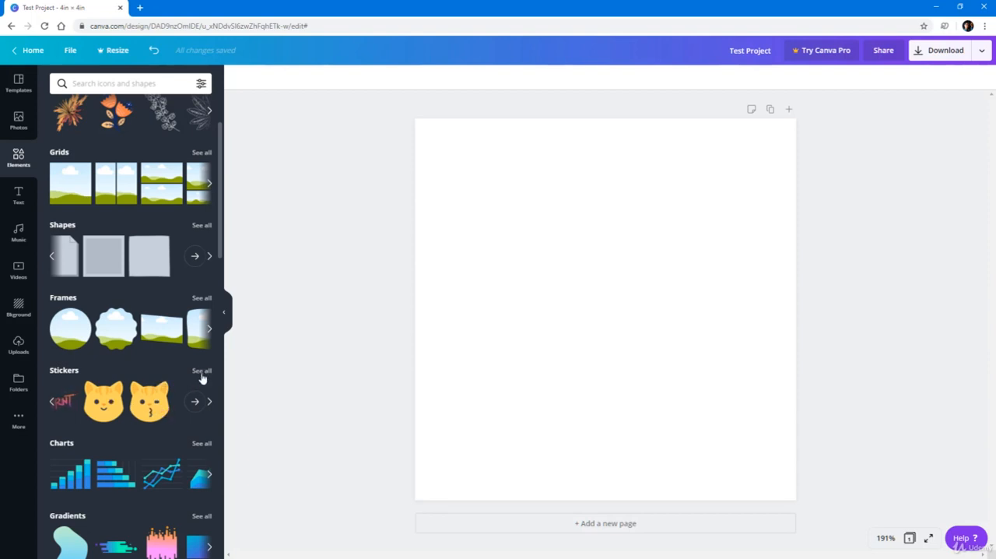
# Open the full Stickers collection and add the animated OK-hand sticker to the page.
pyautogui.click(202, 372)
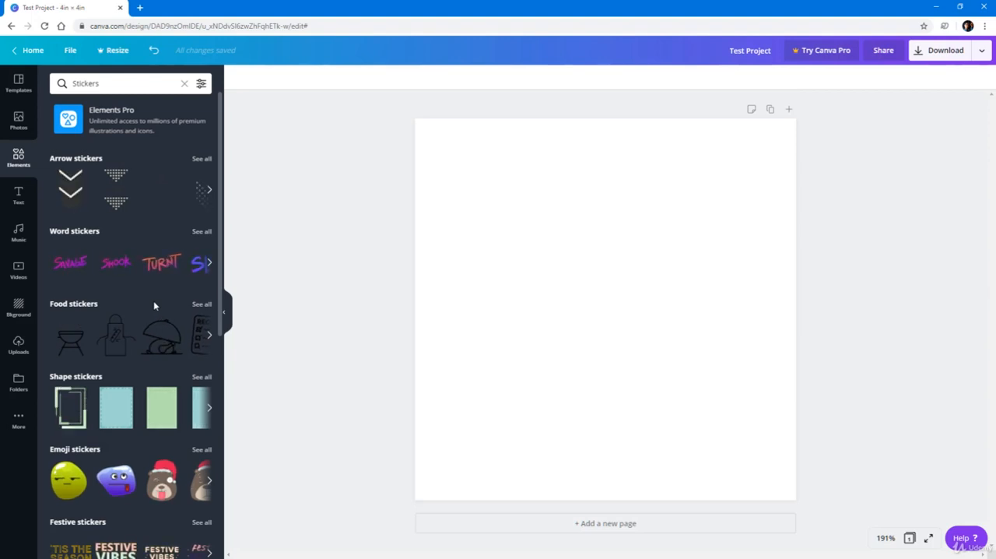
pyautogui.scroll(-4, 153, 300)
pyautogui.scroll(-2, 153, 300)
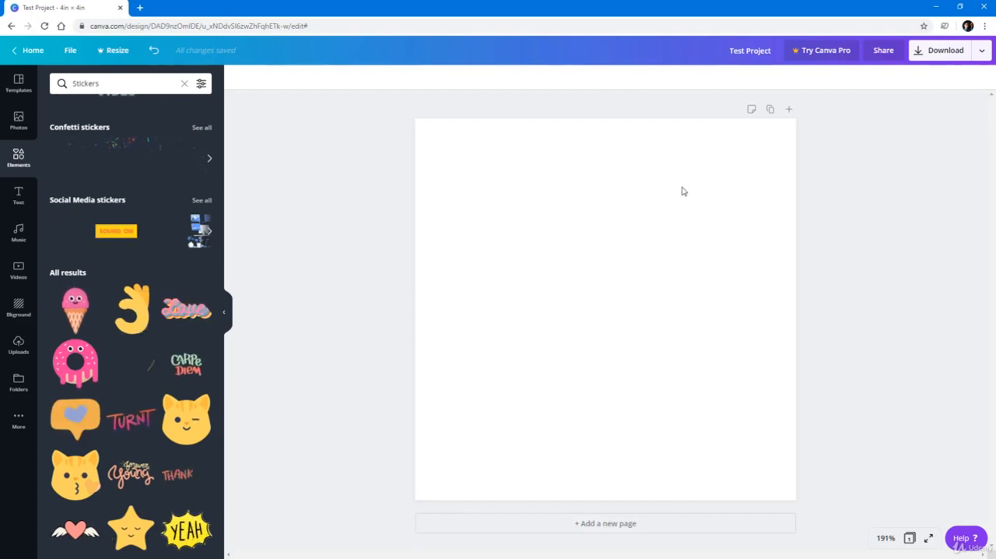
pyautogui.click(130, 308)
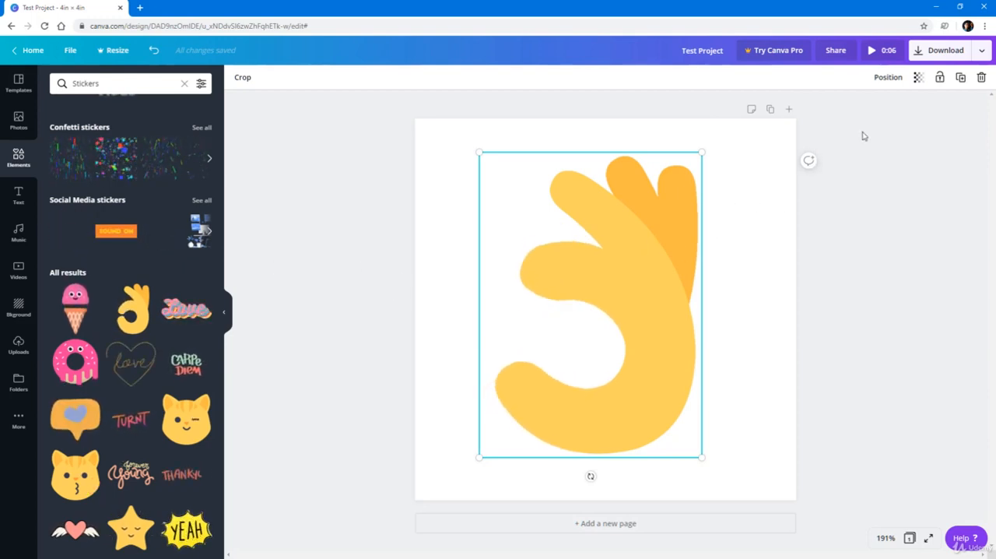
# Preview the sticker animation and examine the file types offered for downloading the design.
pyautogui.click(875, 53)
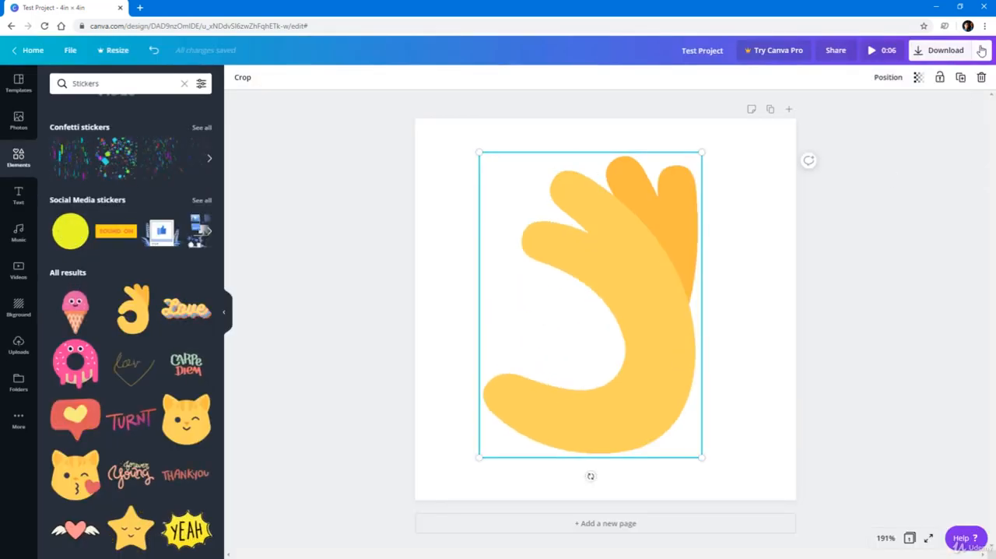
pyautogui.click(981, 50)
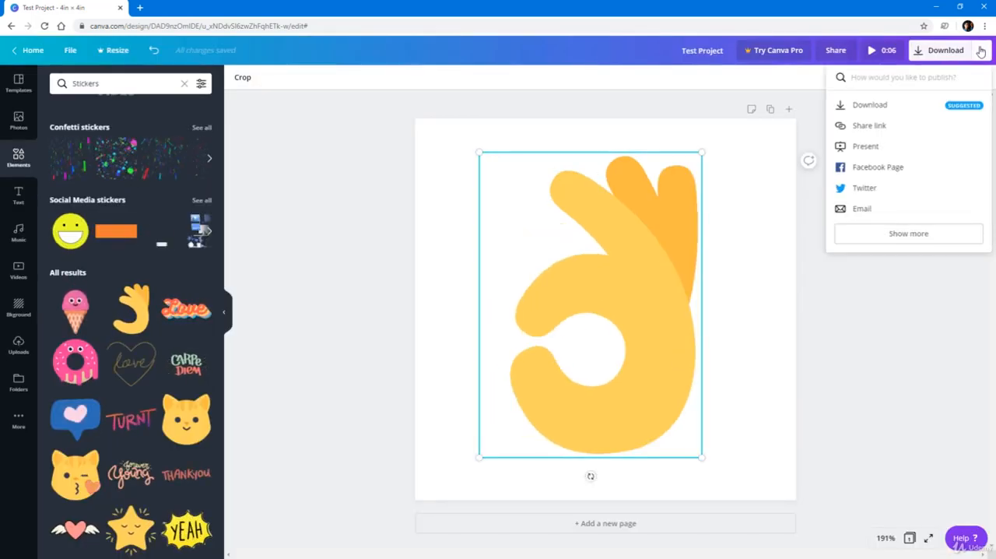
pyautogui.click(965, 51)
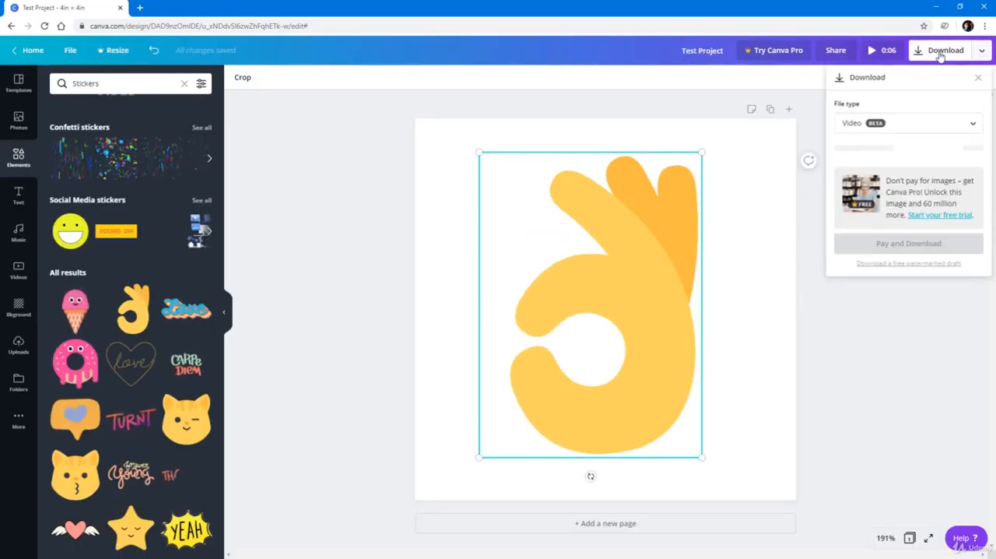
pyautogui.click(972, 123)
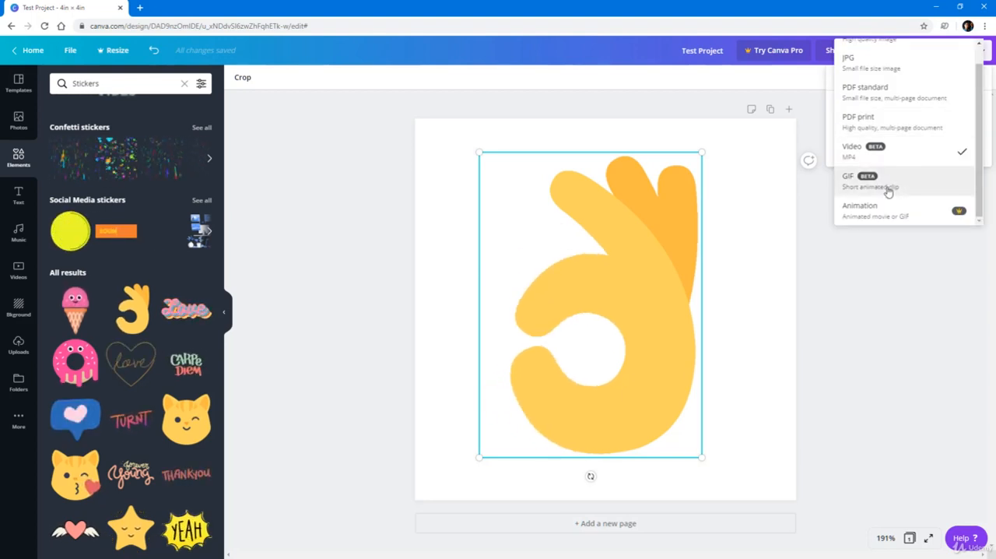
pyautogui.click(752, 300)
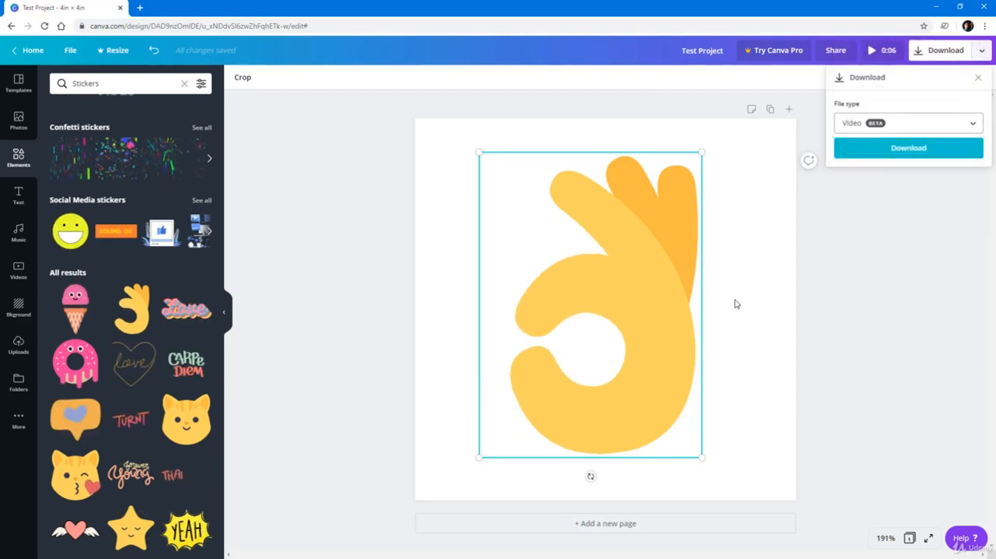
pyautogui.click(760, 289)
# Replace the OK-hand sticker with the animated red YEAH sticker on a yellow burst.
pyautogui.click(596, 255)
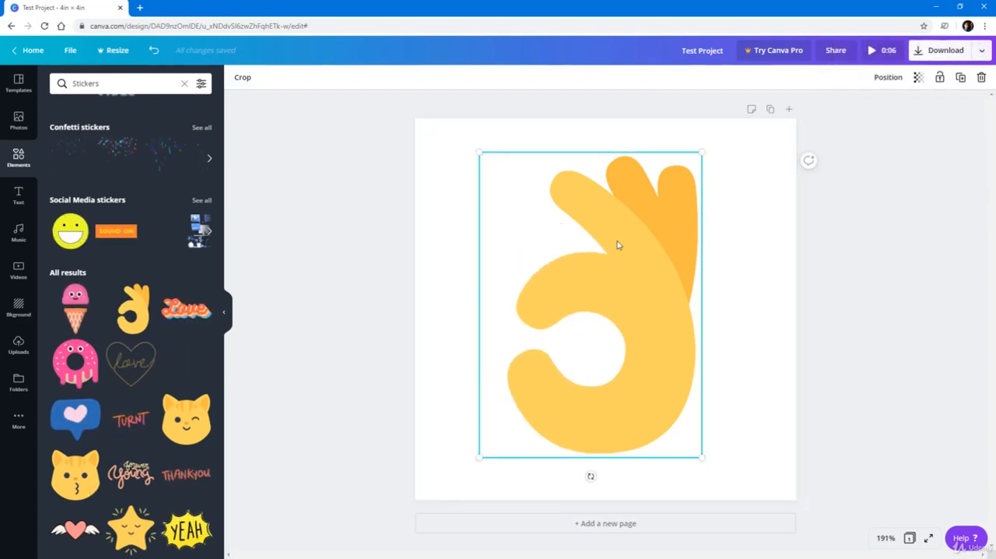
pyautogui.press('Delete')
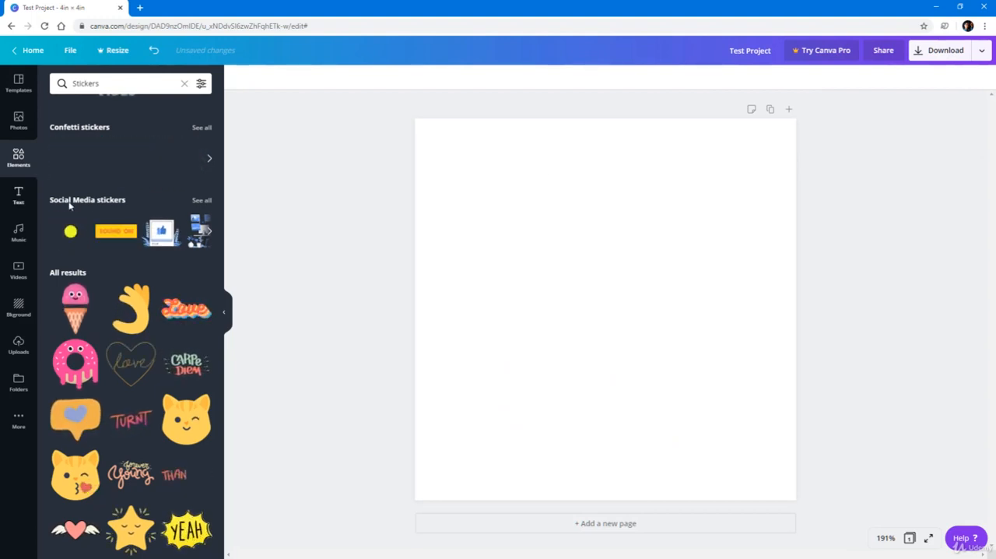
pyautogui.scroll(-5, 142, 260)
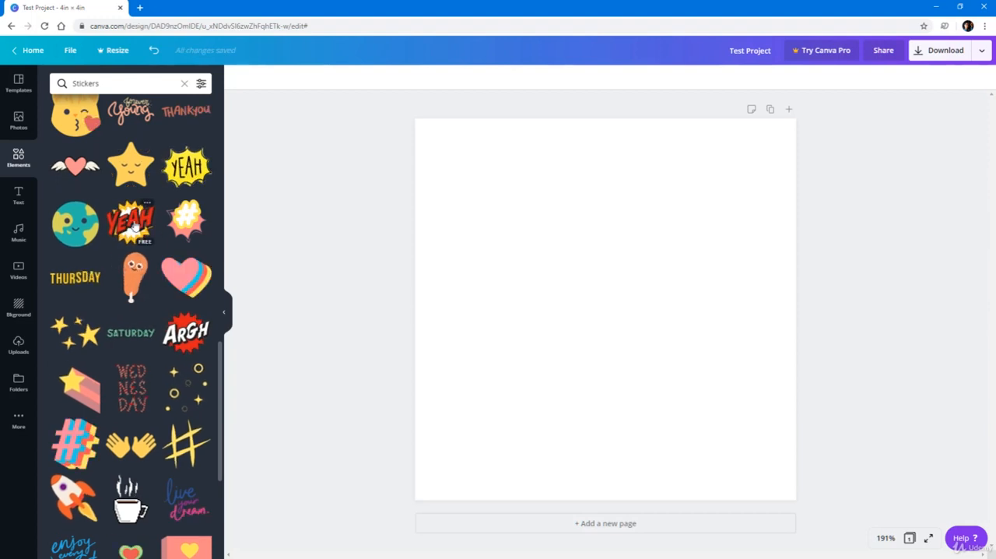
pyautogui.click(128, 222)
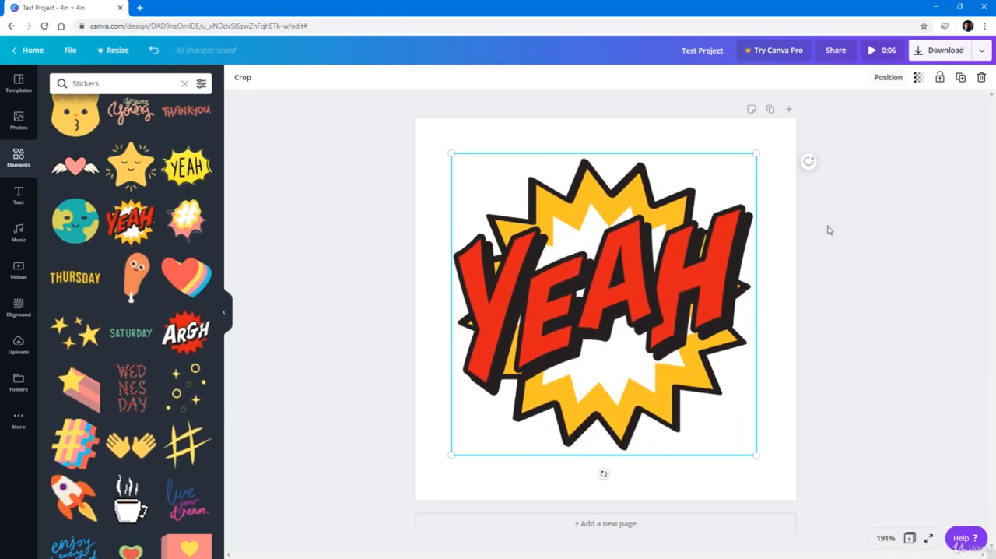
# Add a second page and place the blue "enjoy every moment." sticker near its centre.
pyautogui.click(606, 524)
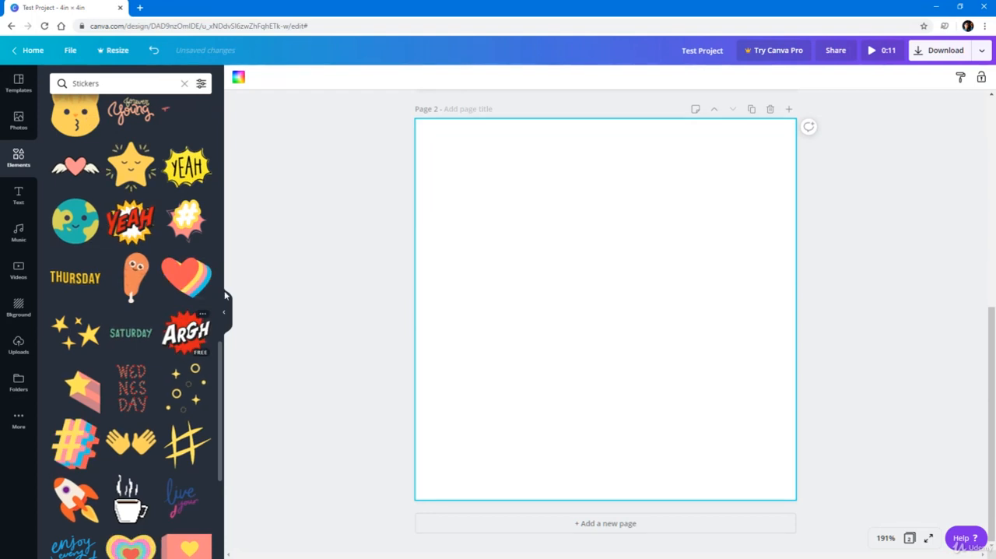
pyautogui.scroll(2, 150, 221)
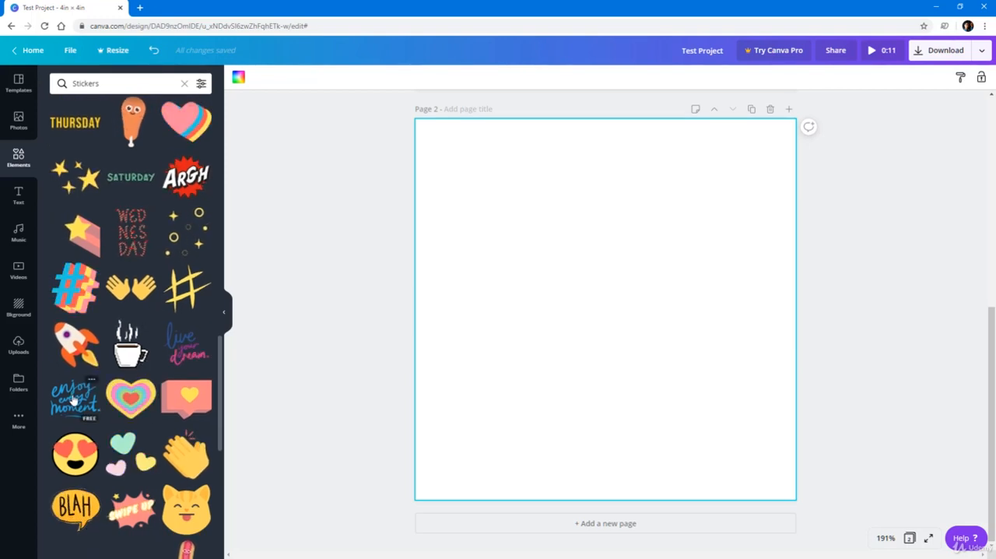
pyautogui.moveTo(386, 362); pyautogui.dragTo(469, 305)
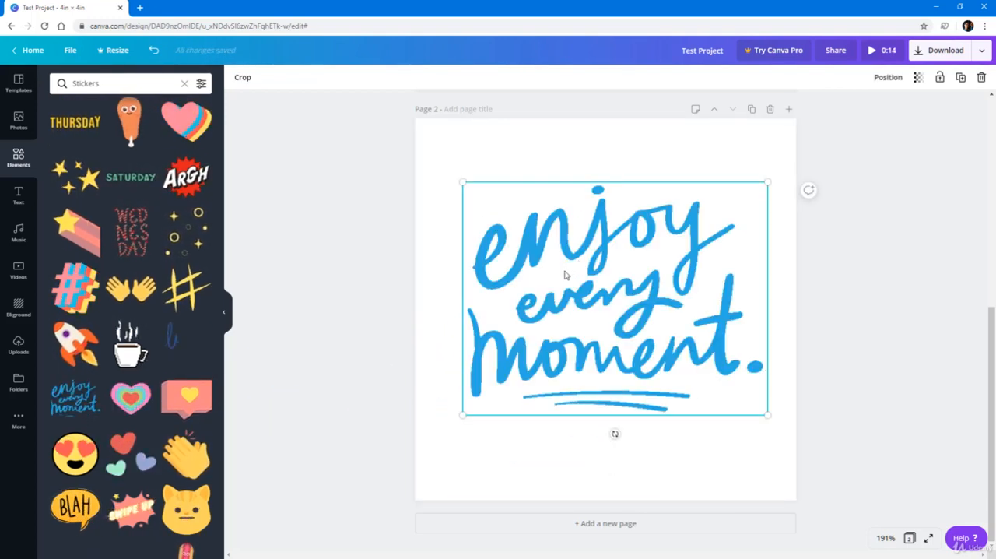
pyautogui.moveTo(566, 274); pyautogui.dragTo(559, 270)
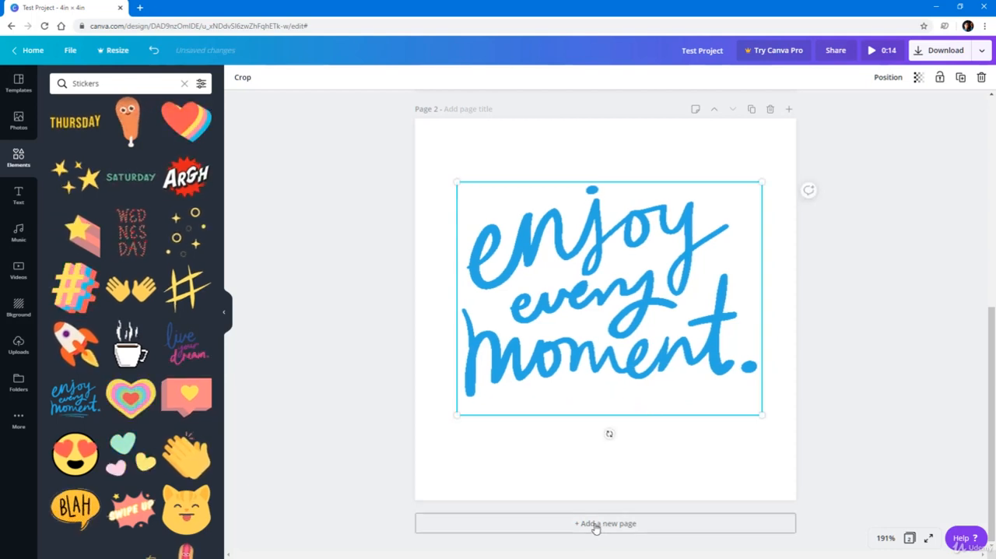
# Add a third page and position the green SATURDAY sticker in its upper half.
pyautogui.click(596, 524)
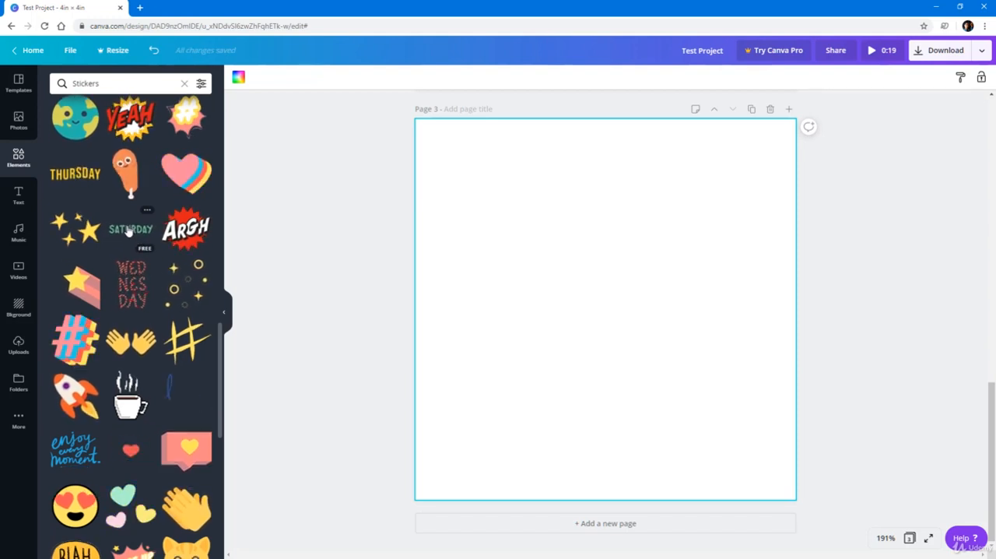
pyautogui.moveTo(434, 324); pyautogui.dragTo(514, 371)
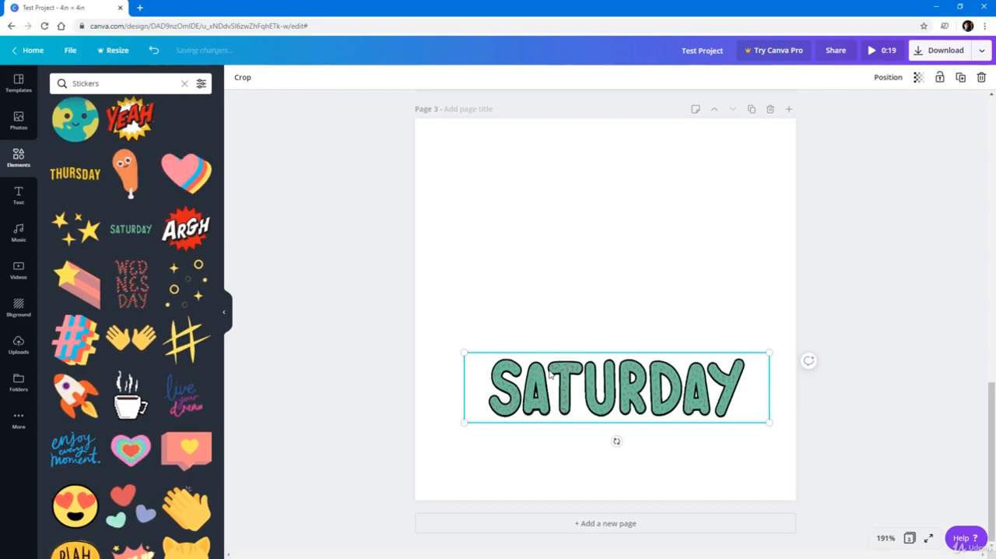
pyautogui.moveTo(581, 381); pyautogui.dragTo(577, 225)
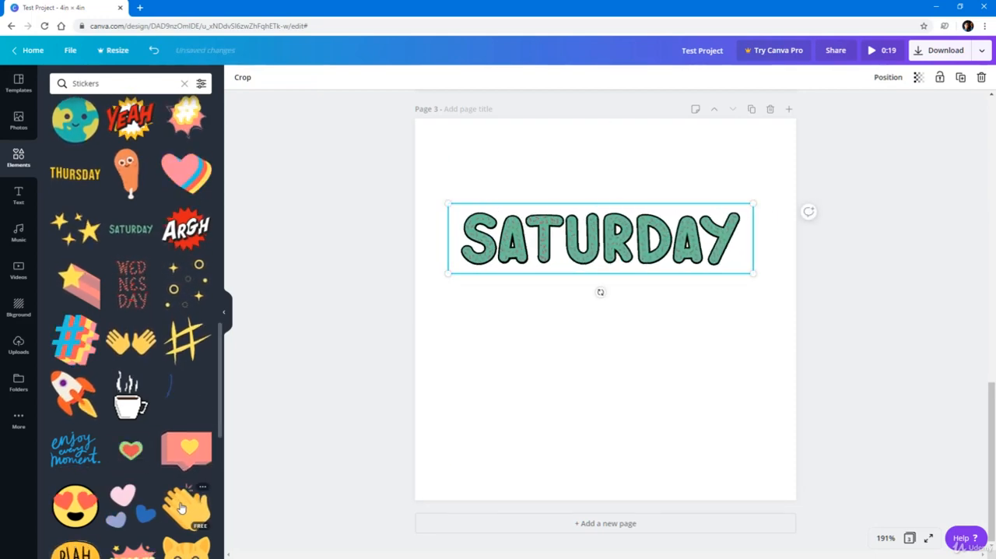
# Add the clapping-hands sticker to page 3, scale it down and place it directly below SATURDAY.
pyautogui.moveTo(324, 490); pyautogui.dragTo(552, 212)
pyautogui.moveTo(759, 224); pyautogui.dragTo(649, 331)
pyautogui.moveTo(609, 389); pyautogui.dragTo(635, 349)
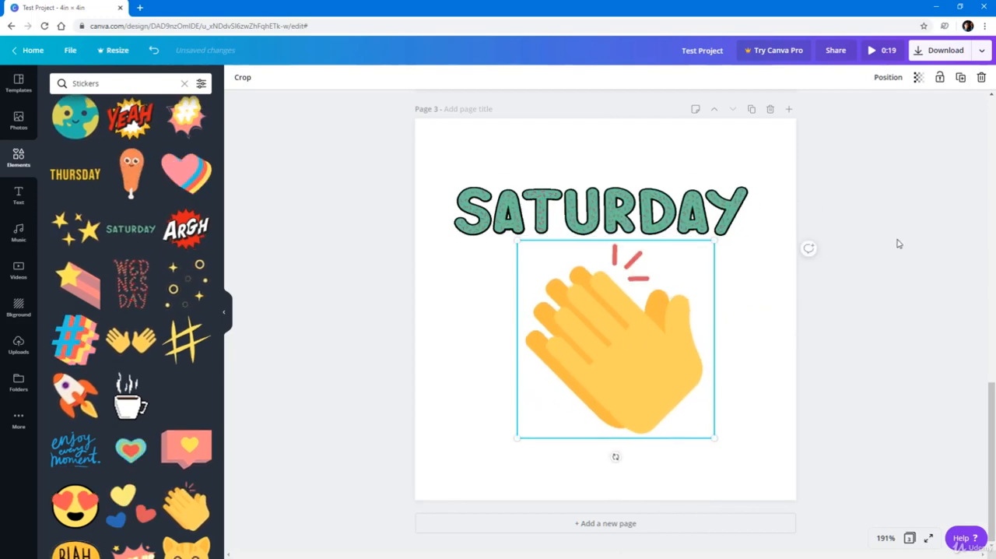
# Set the background colour of page 1, with the YEAH sticker, to orange.
pyautogui.scroll(10, 647, 232)
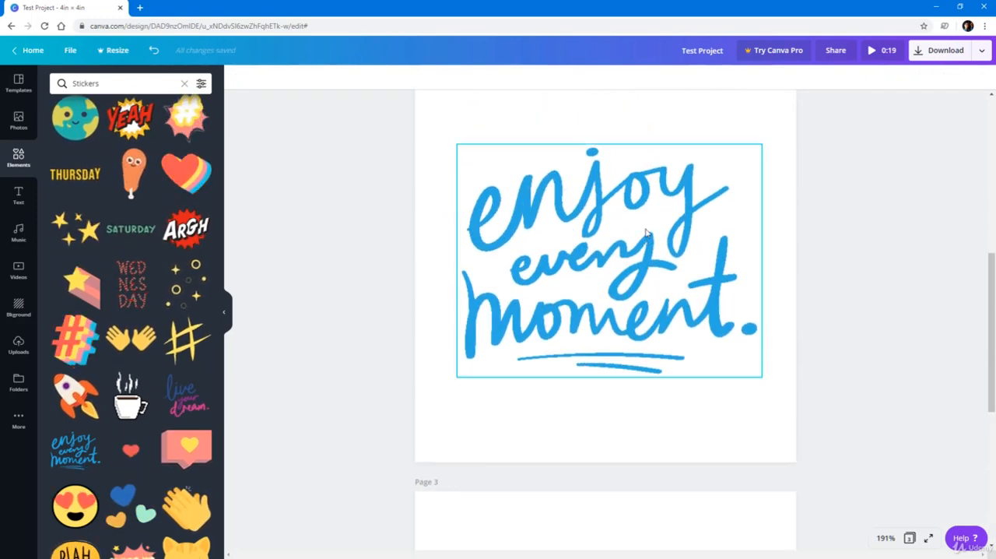
pyautogui.click(776, 142)
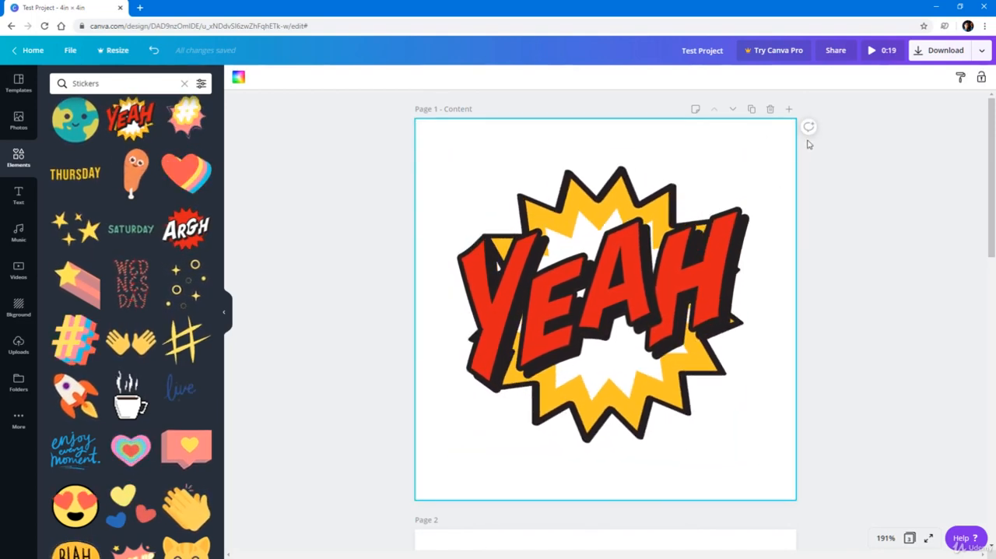
pyautogui.click(238, 78)
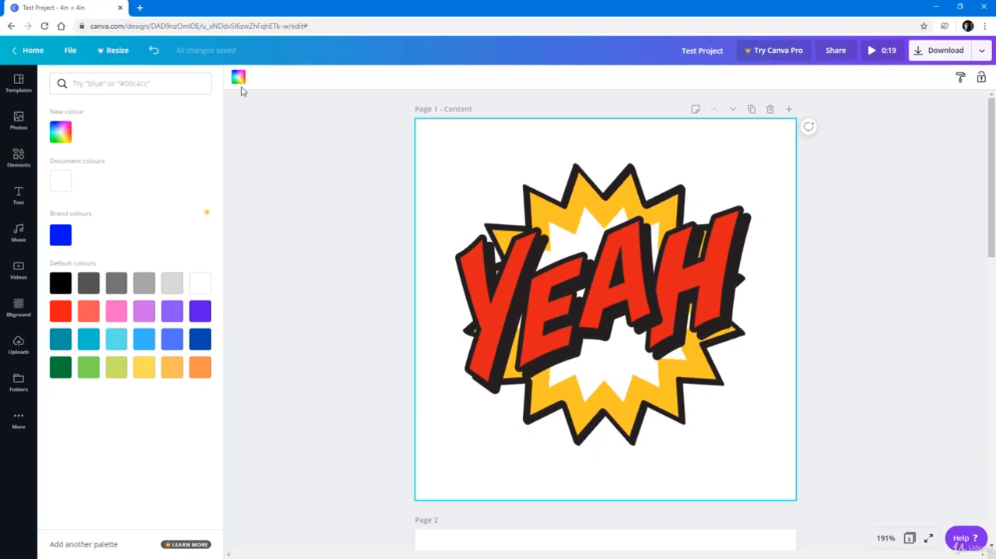
pyautogui.click(145, 369)
pyautogui.click(200, 372)
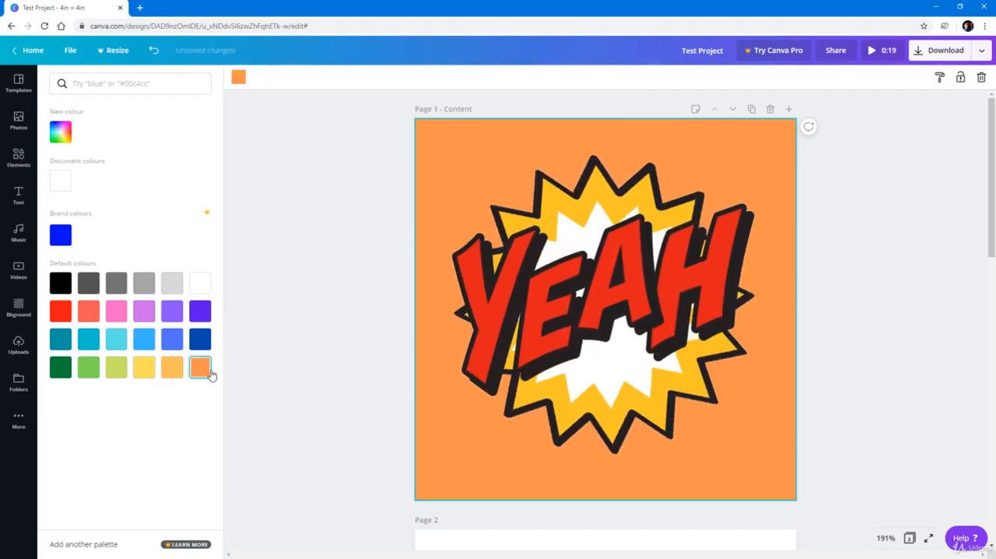
pyautogui.click(337, 295)
# Set the background colour of page 2, with the "enjoy every moment." sticker, to yellow.
pyautogui.scroll(-5, 623, 296)
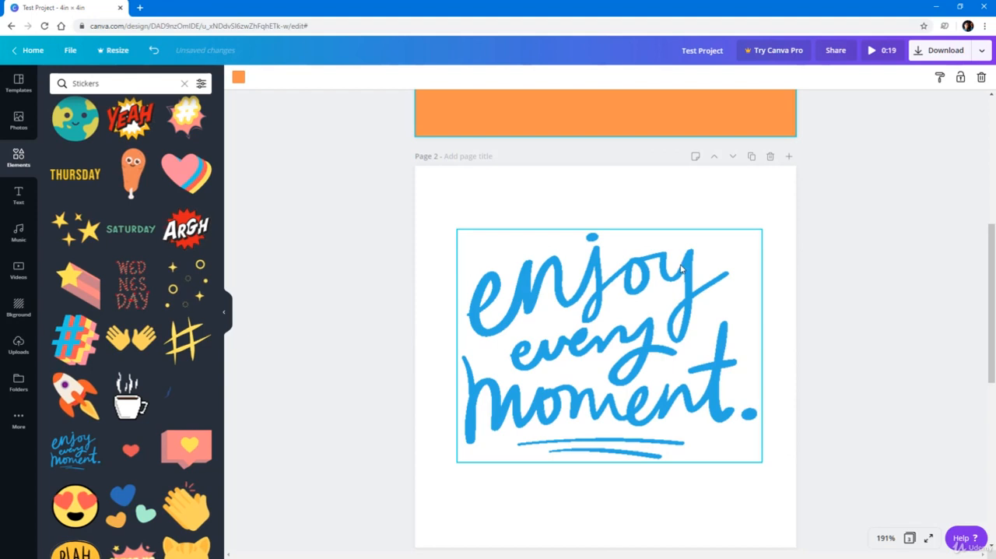
pyautogui.click(734, 204)
pyautogui.click(238, 76)
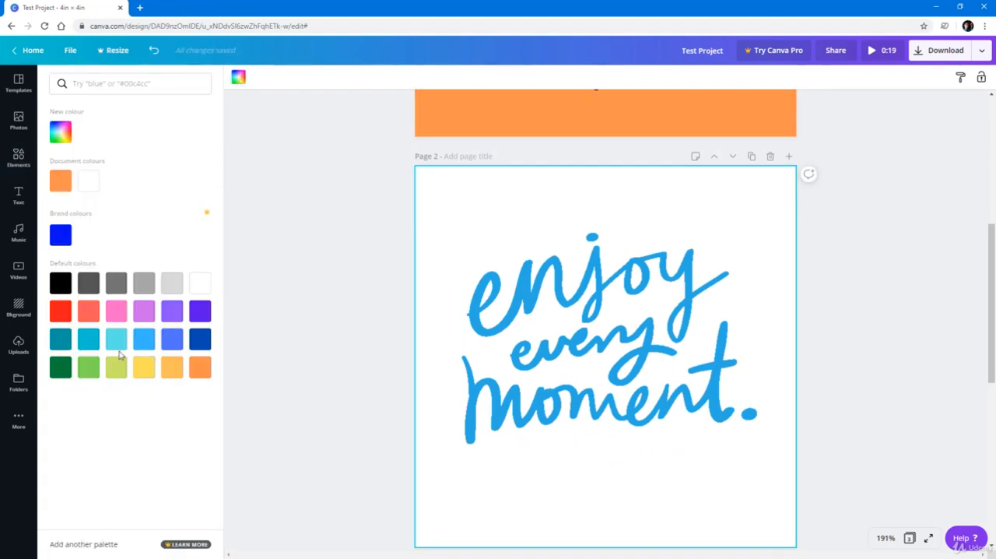
pyautogui.click(117, 340)
pyautogui.click(117, 367)
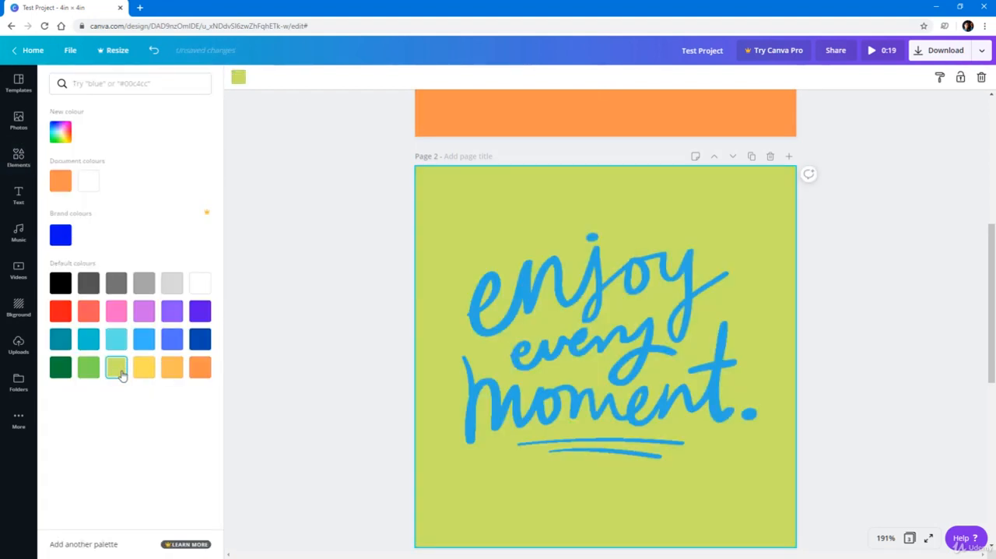
pyautogui.click(145, 368)
pyautogui.click(342, 284)
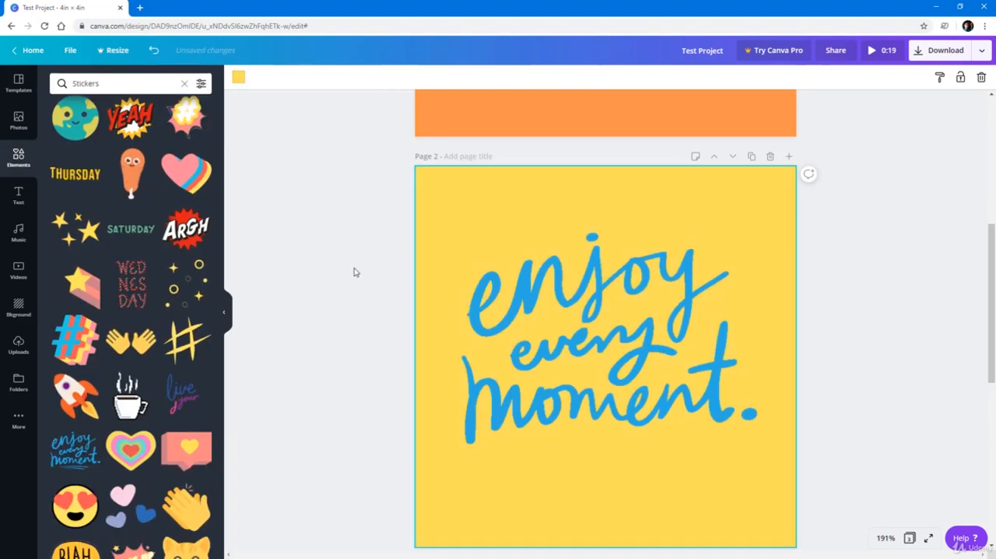
# Try violet, yellow and green backgrounds on page 3, settling on light purple behind the SATURDAY and clapping-hands stickers.
pyautogui.scroll(-6, 377, 258)
pyautogui.click(783, 175)
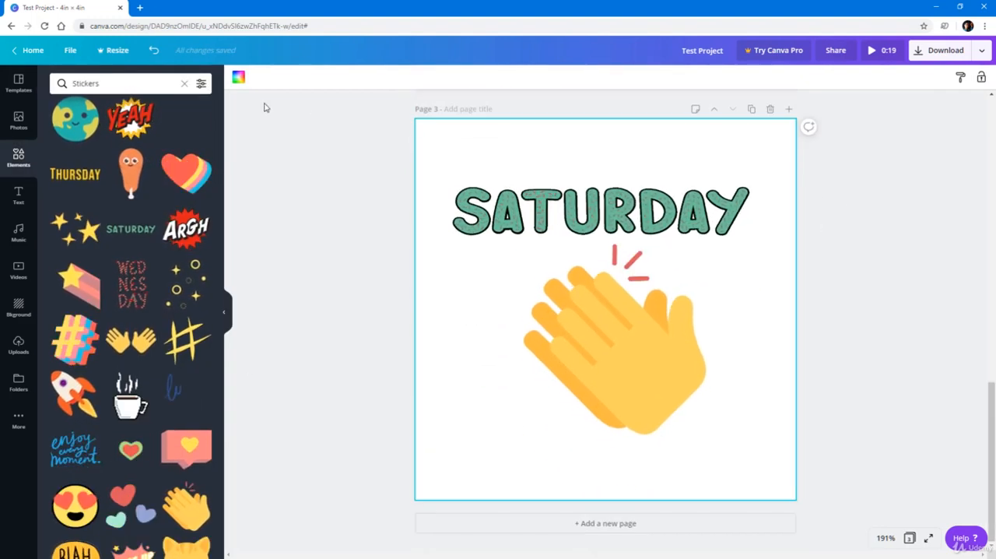
pyautogui.click(238, 76)
pyautogui.click(203, 314)
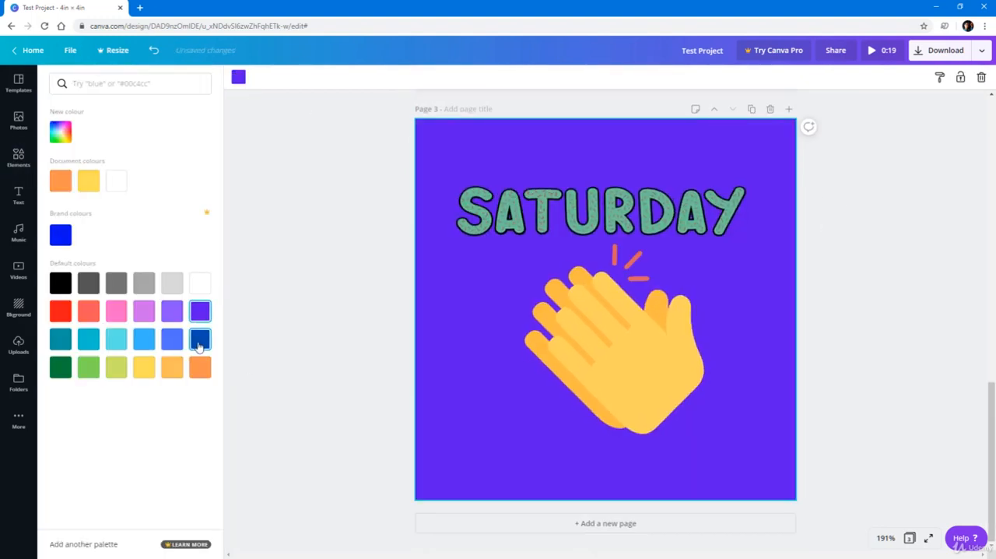
pyautogui.click(200, 371)
pyautogui.click(146, 367)
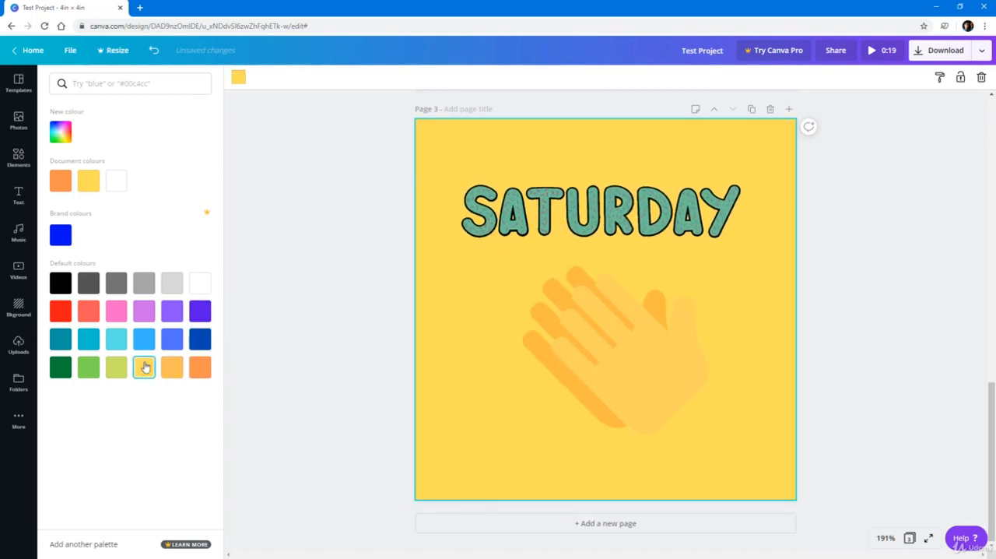
pyautogui.scroll(6, 345, 285)
pyautogui.scroll(-4, 289, 303)
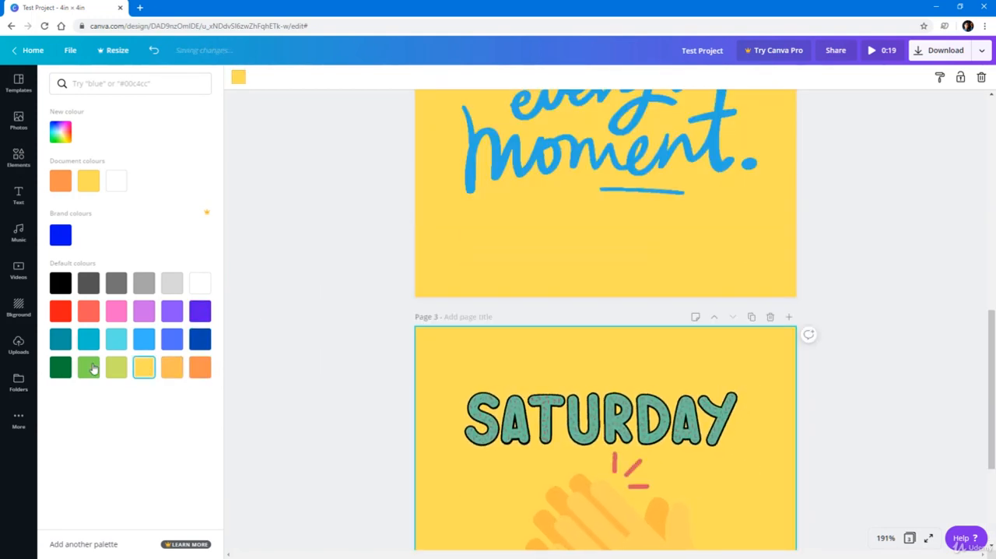
pyautogui.click(88, 367)
pyautogui.scroll(-3, 267, 348)
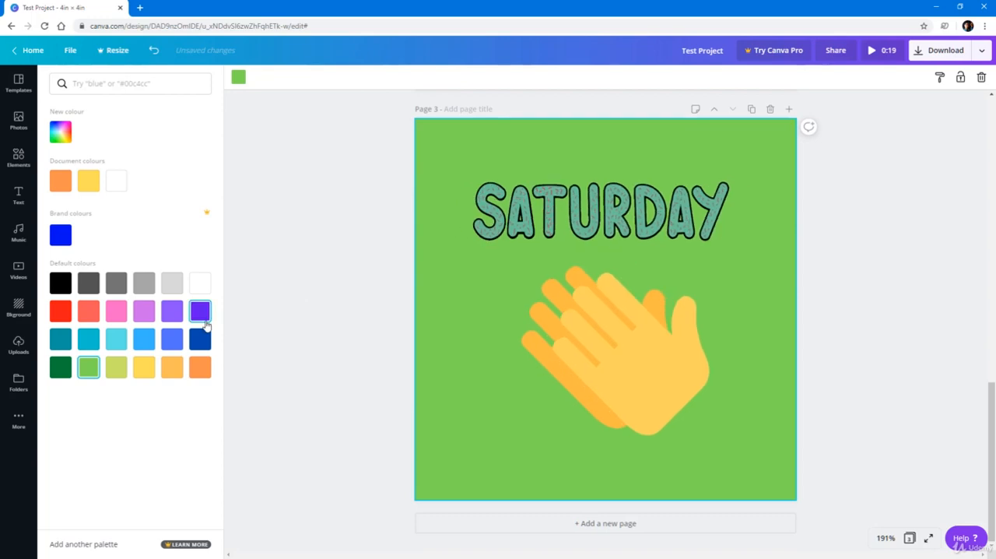
pyautogui.click(145, 313)
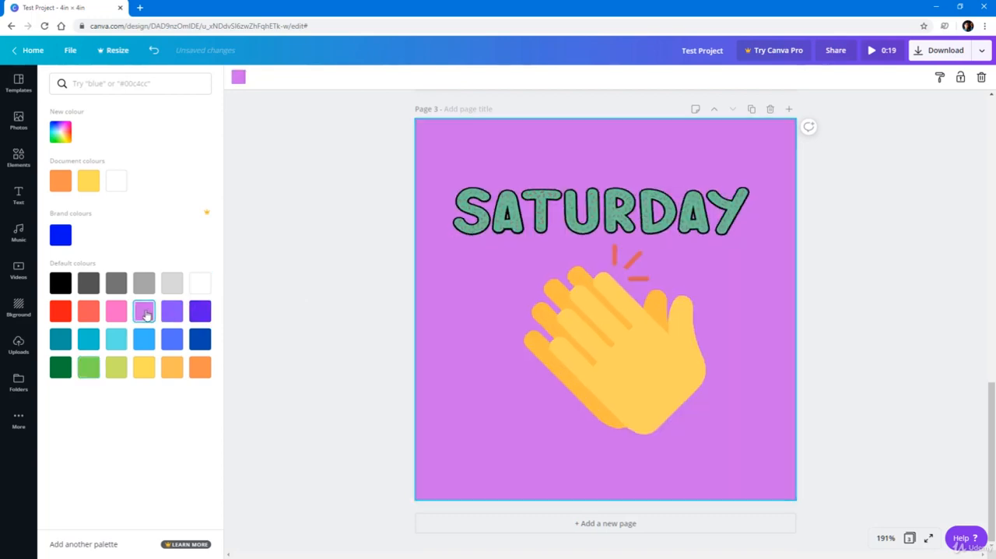
pyautogui.click(274, 299)
pyautogui.scroll(10, 304, 272)
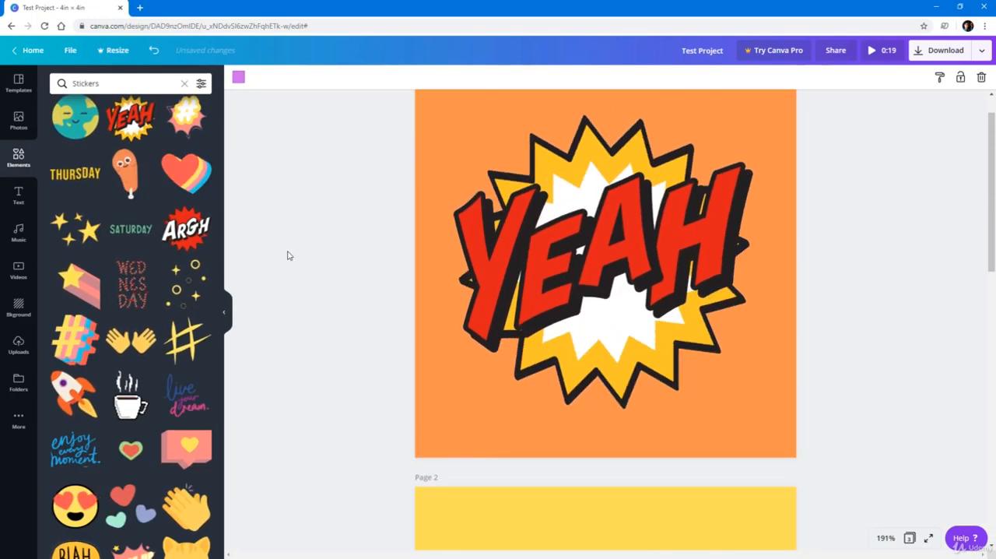
# Play a preview of the animated three-page design, and return to the editor with the YEAH sticker deselected.
pyautogui.click(631, 201)
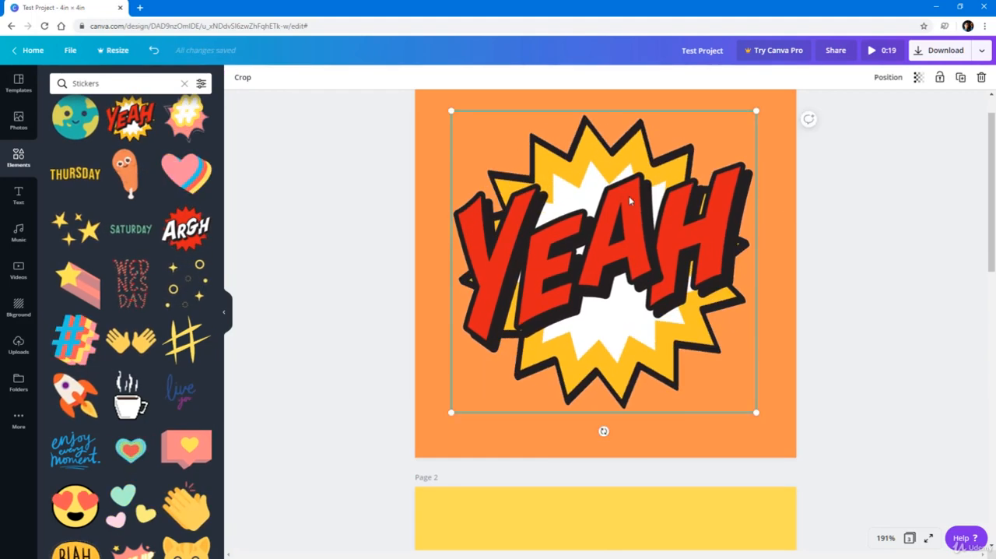
pyautogui.scroll(-2, 764, 378)
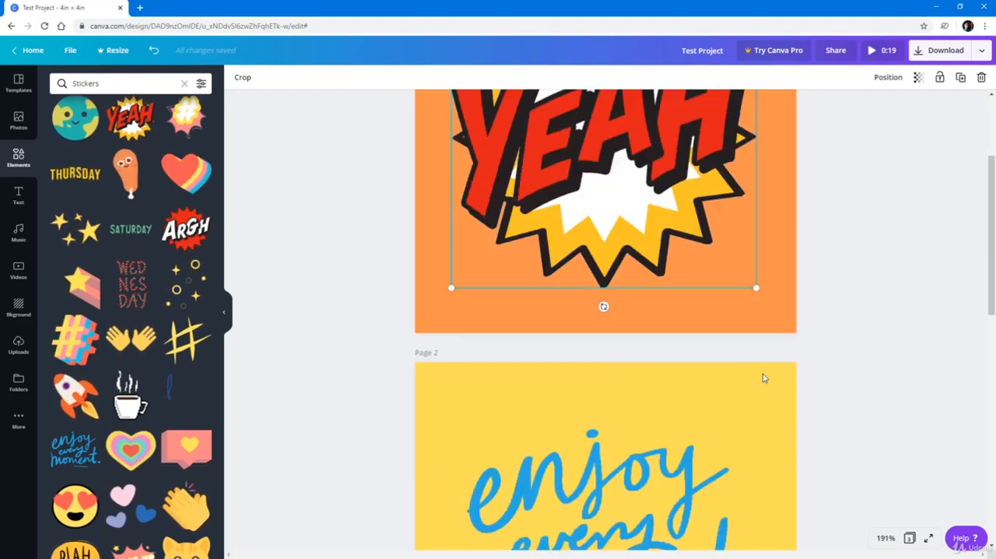
pyautogui.scroll(-8, 763, 377)
pyautogui.scroll(8, 763, 350)
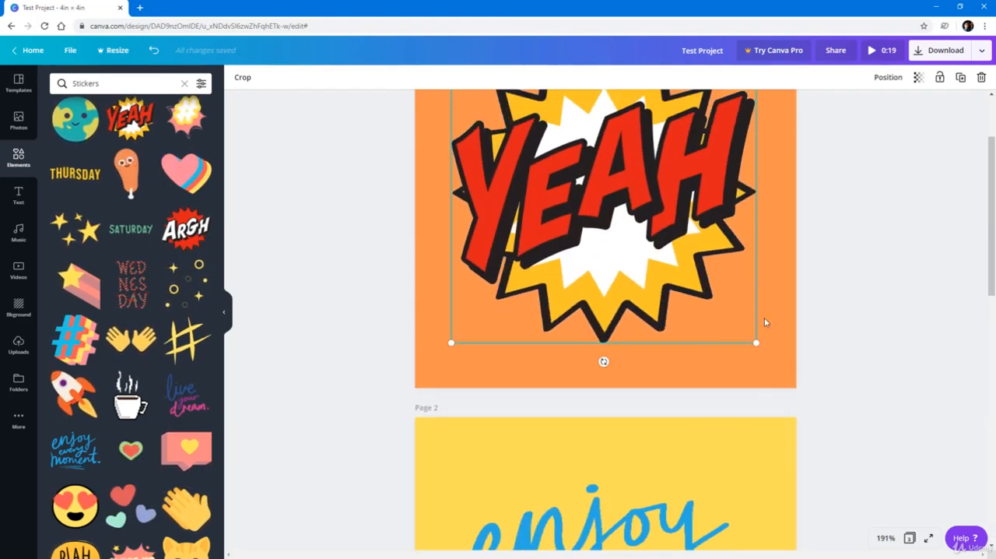
pyautogui.scroll(2, 765, 318)
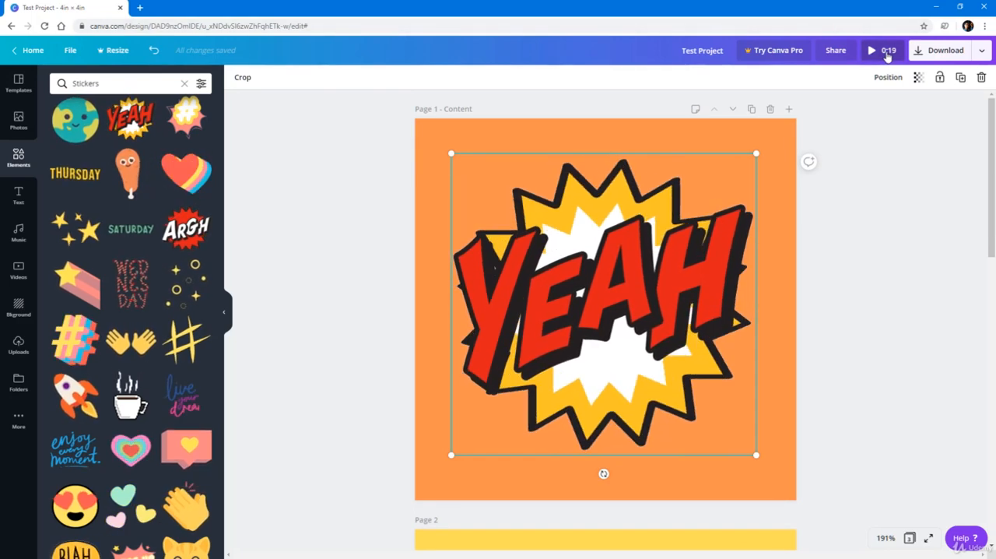
pyautogui.click(880, 55)
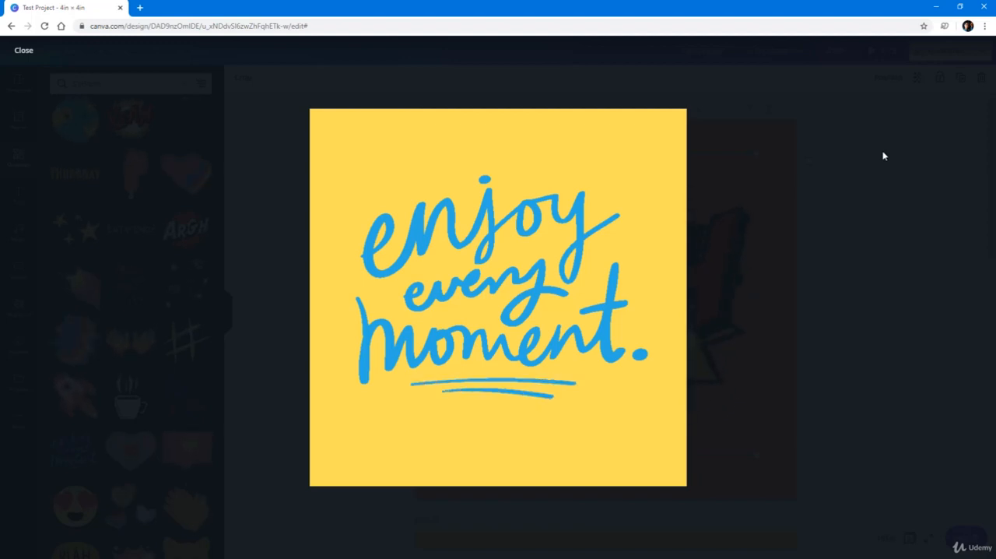
pyautogui.moveTo(596, 477)
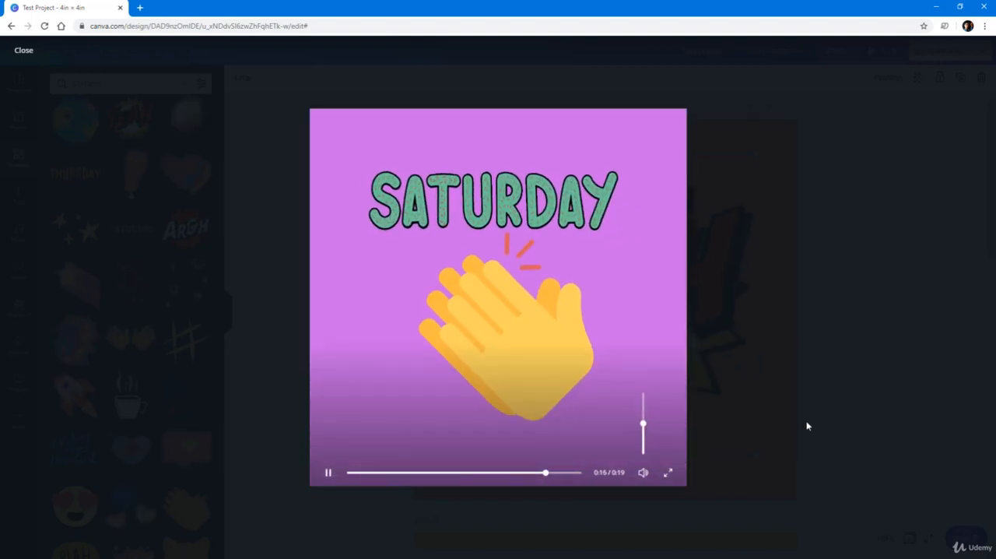
pyautogui.click(807, 423)
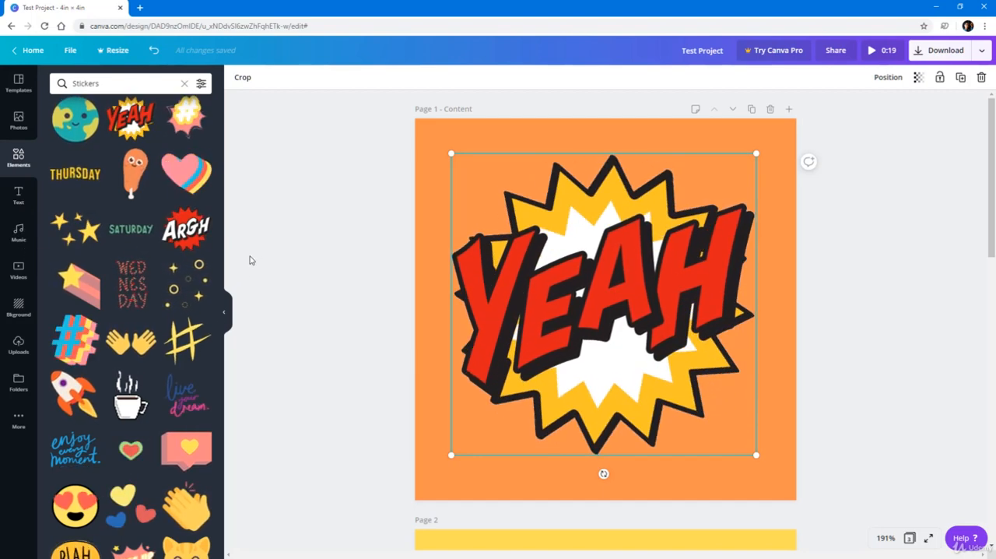
pyautogui.click(277, 239)
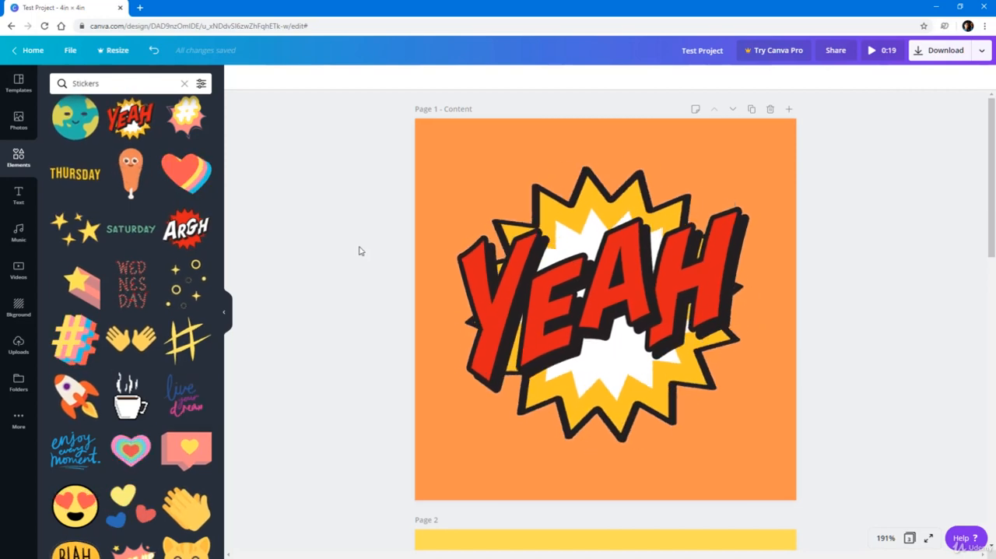
# Review the file types for downloading all three pages, choose Video (MP4), and close the download options without downloading.
pyautogui.click(982, 53)
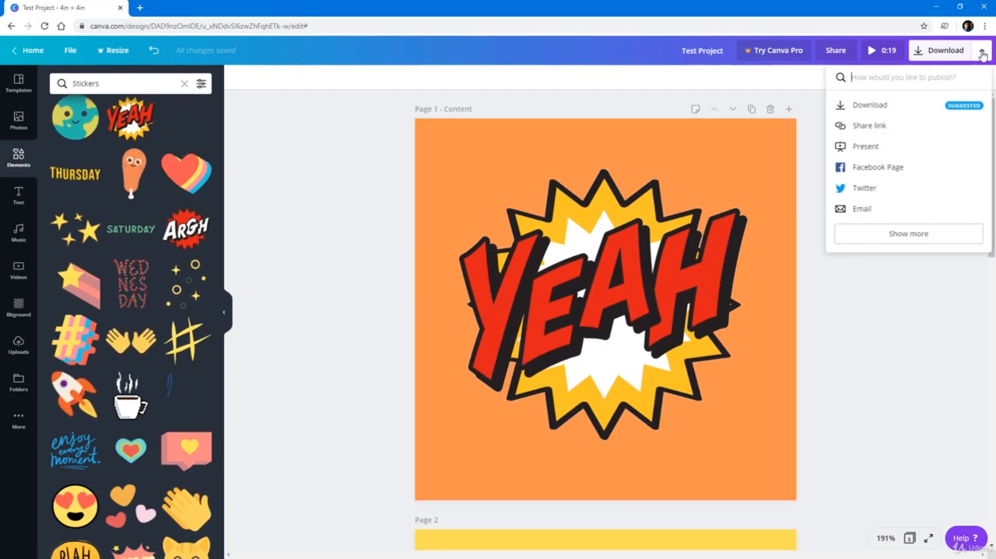
pyautogui.click(940, 51)
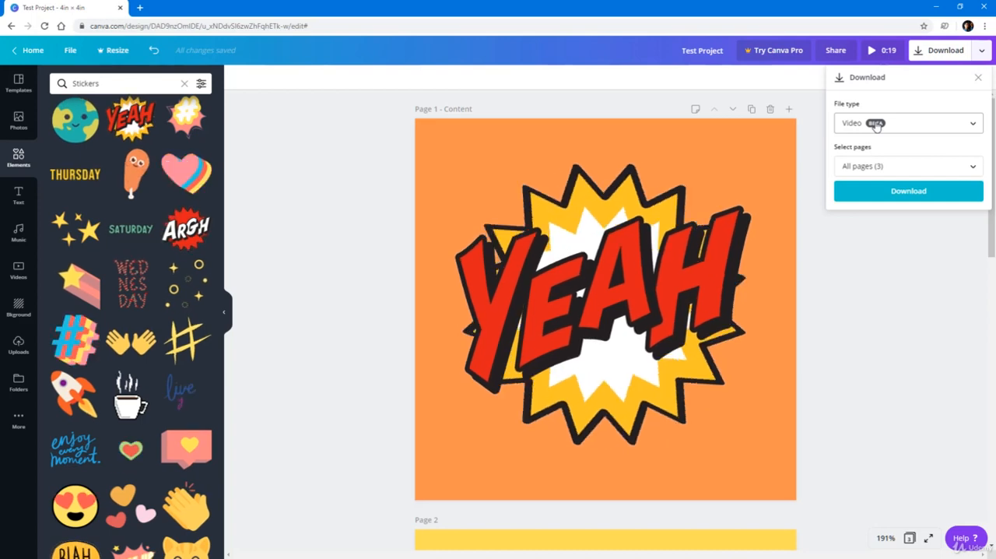
pyautogui.click(973, 123)
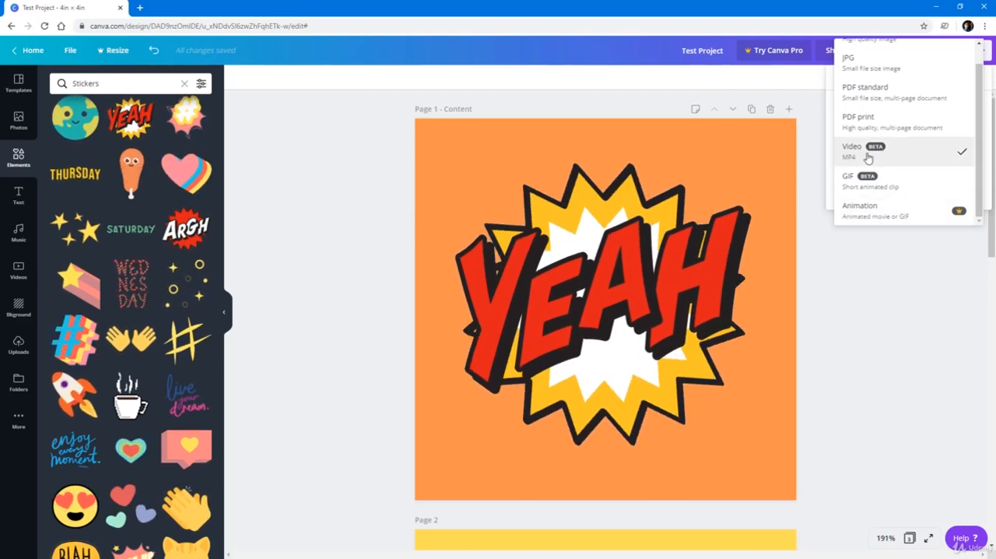
pyautogui.click(862, 159)
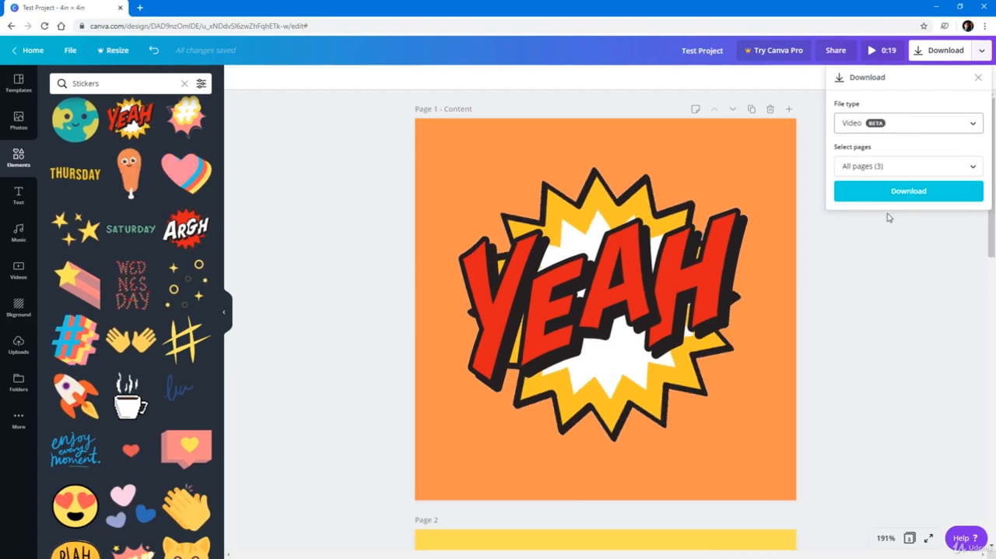
pyautogui.click(874, 276)
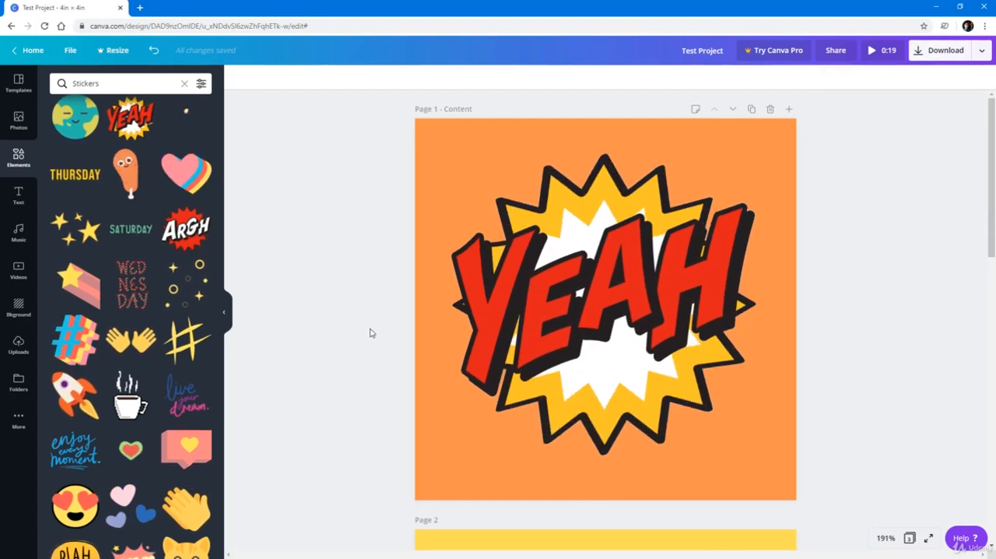